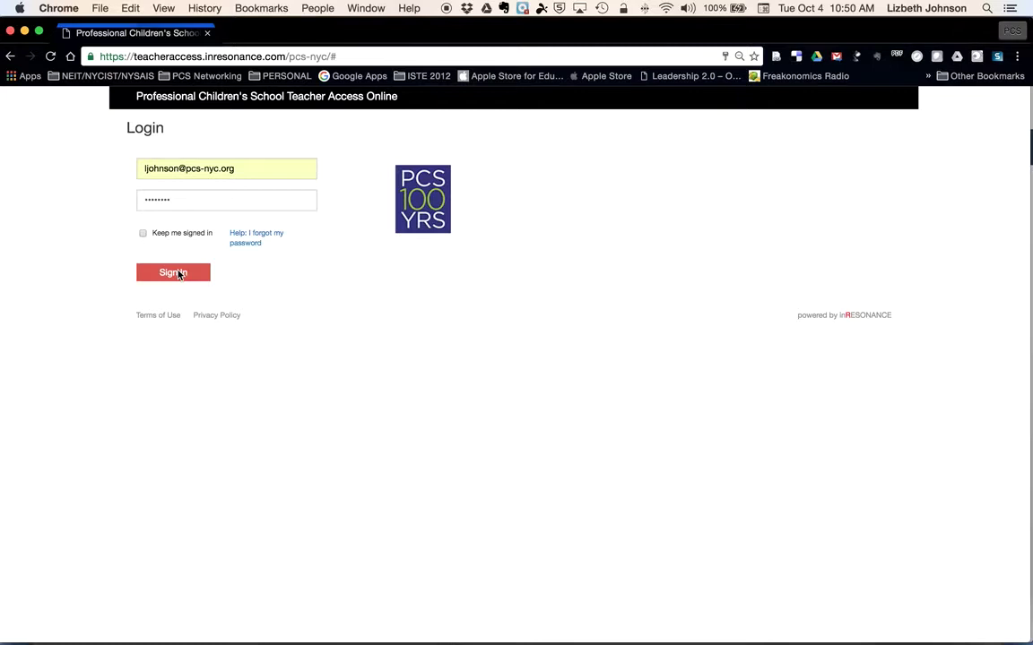
Step: Sign in with the login details already filled in and open the Section Comments page
{"action": "left_click", "coordinate": [175, 272]}
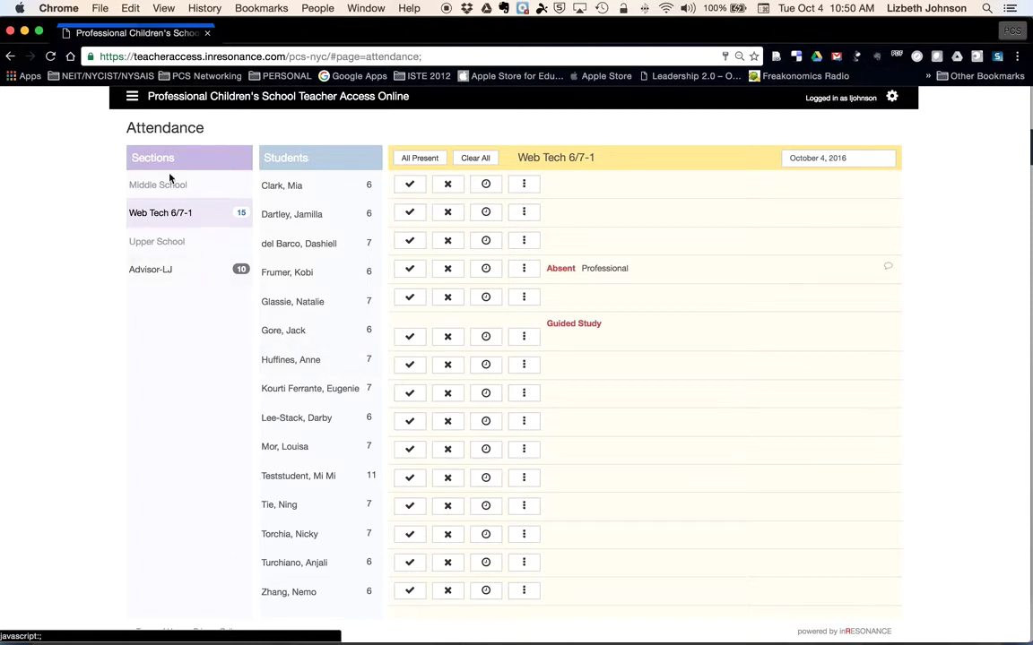
{"action": "left_click", "coordinate": [132, 95]}
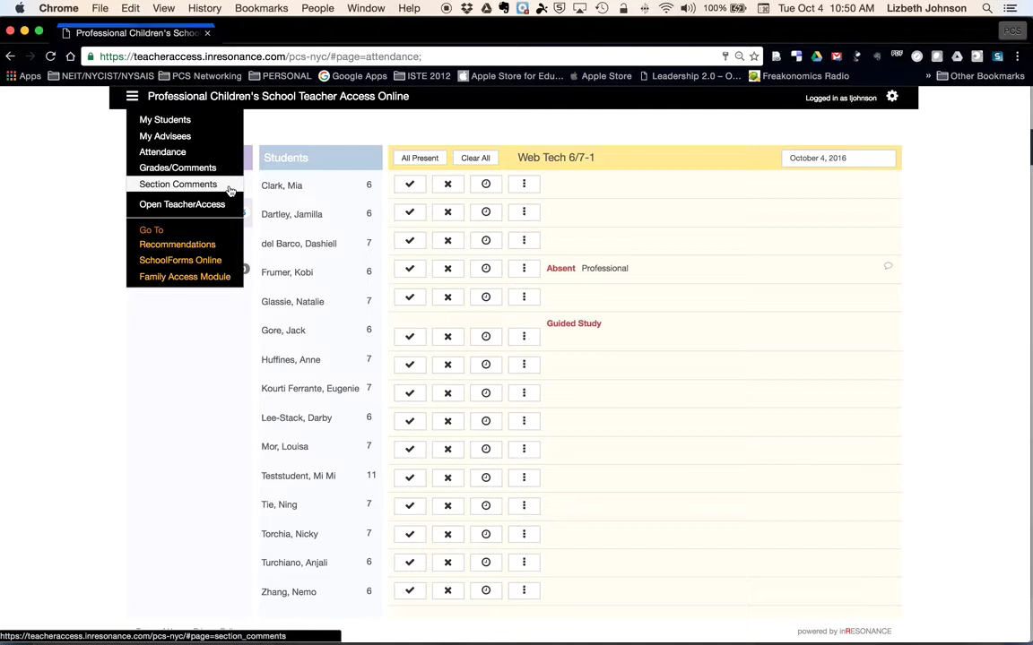
{"action": "left_click", "coordinate": [194, 183]}
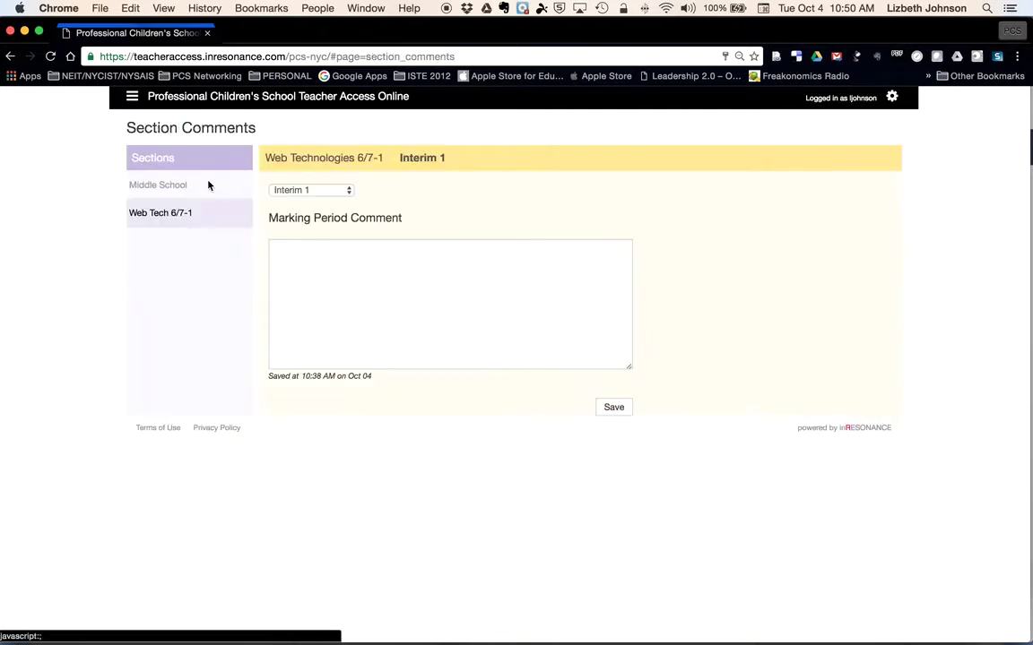
Step: Save "overall comments for this marking period" as the Web Tech 6/7-1 section comment for Interim 1, keeping Interim 1 as the marking period
{"action": "left_click", "coordinate": [310, 255]}
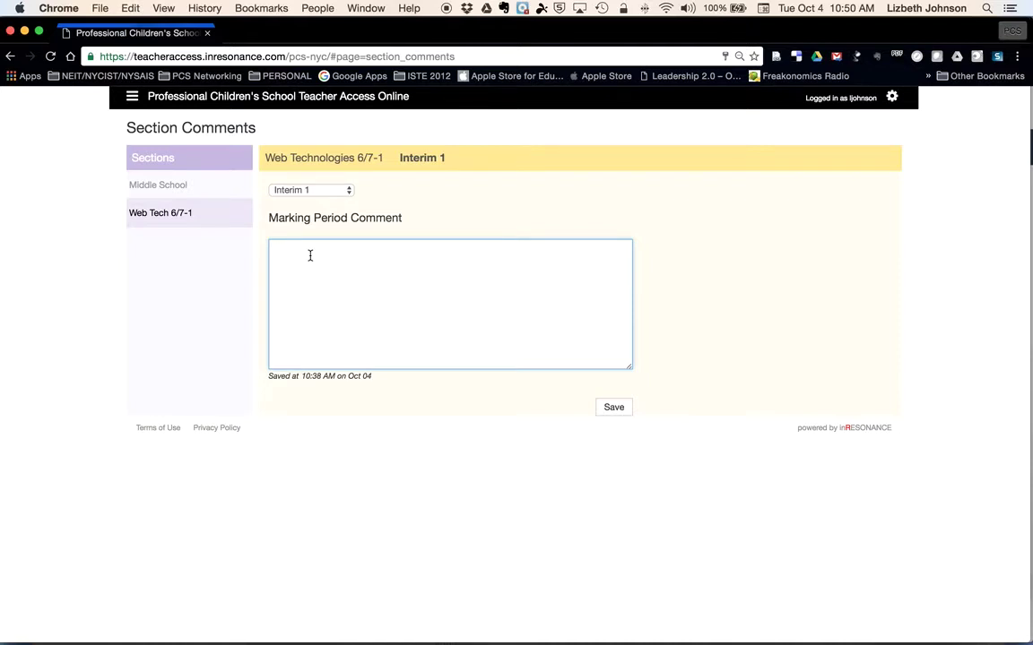
{"action": "type", "text": "overall comments for this marking period"}
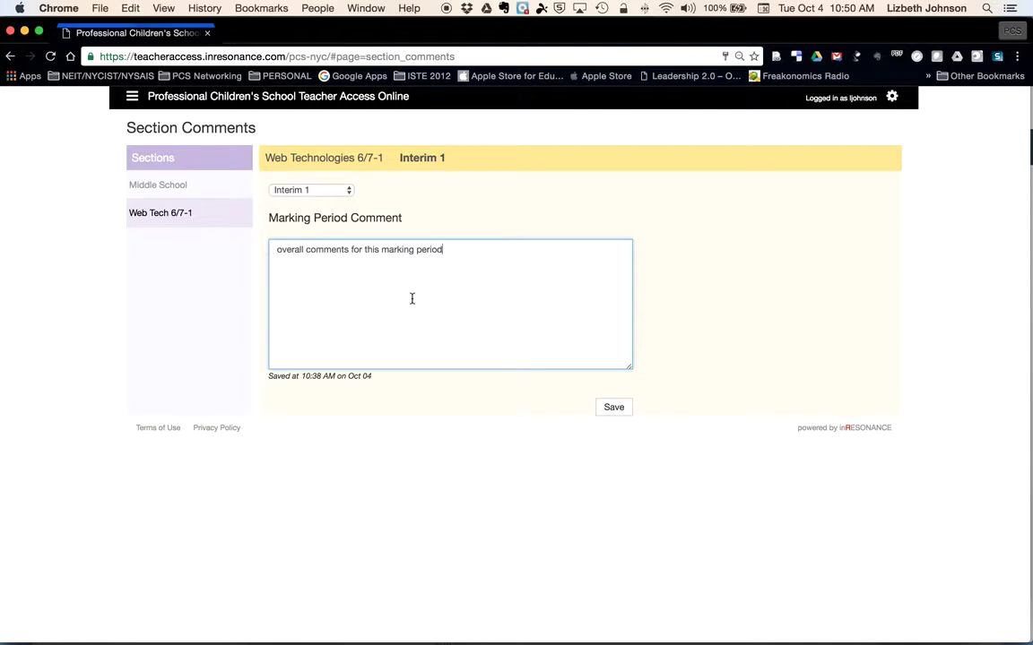
{"action": "left_click", "coordinate": [614, 407]}
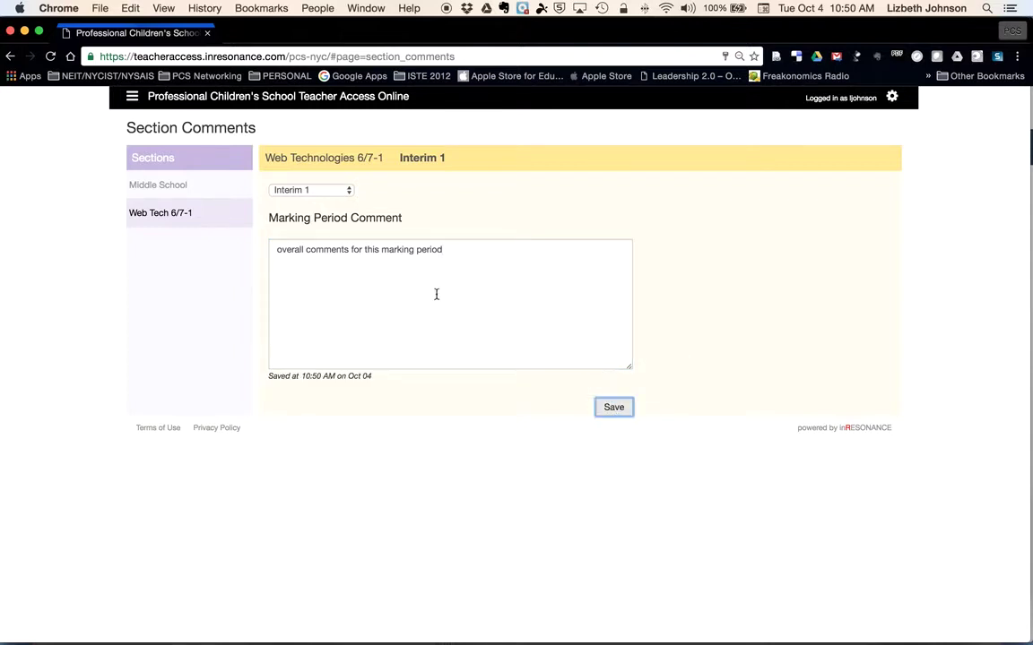
{"action": "left_click", "coordinate": [346, 191]}
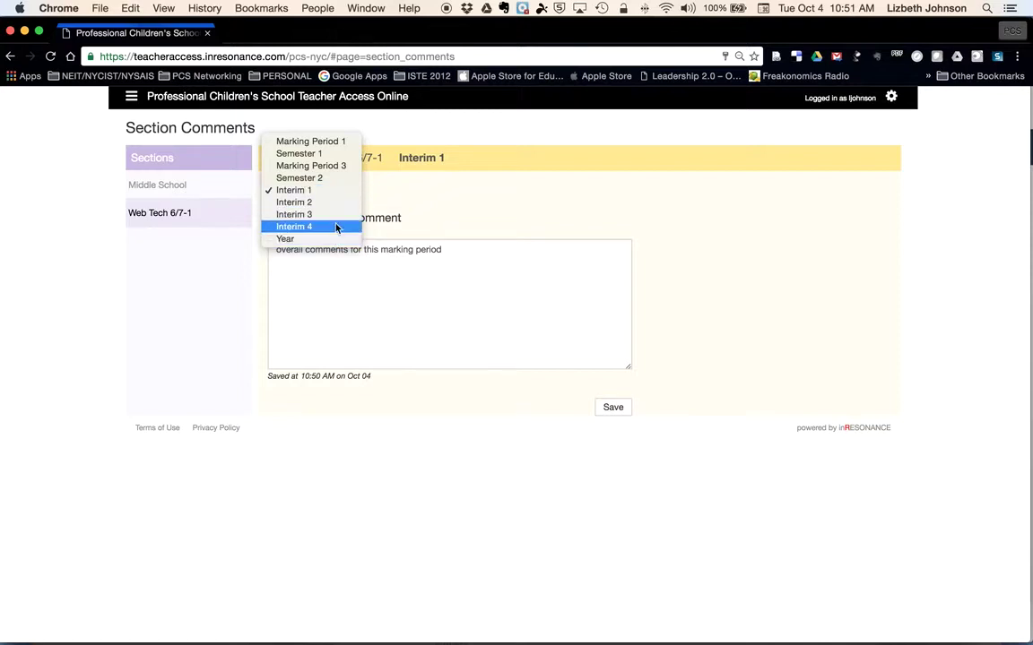
{"action": "left_click", "coordinate": [346, 192]}
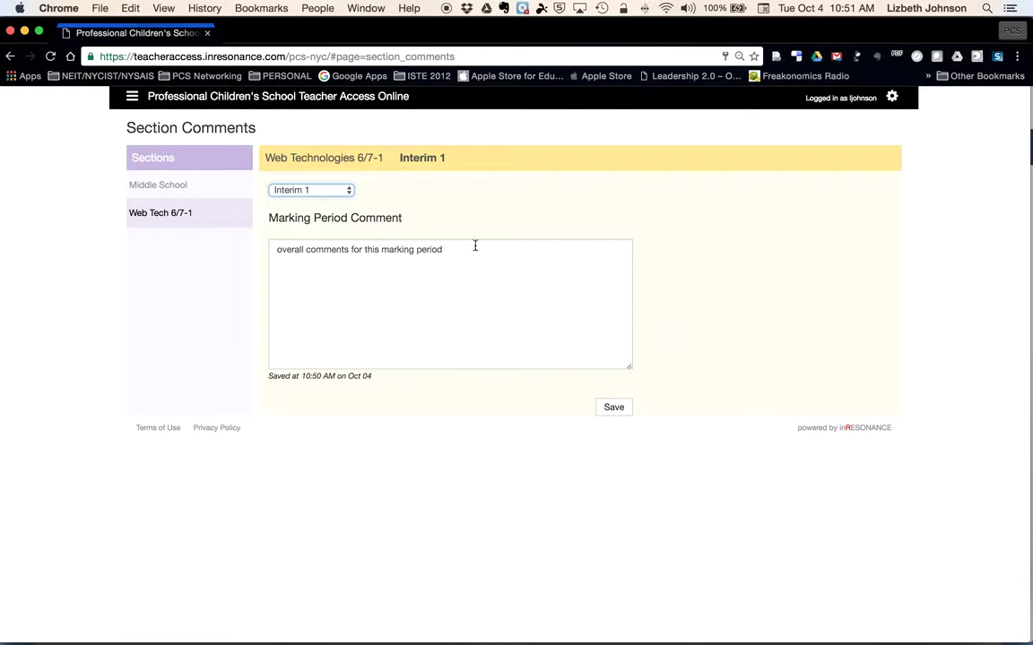
Step: Open the Grades/Comments page and set the grade 11 test student's Interim 1 mark to *
{"action": "left_click", "coordinate": [132, 98]}
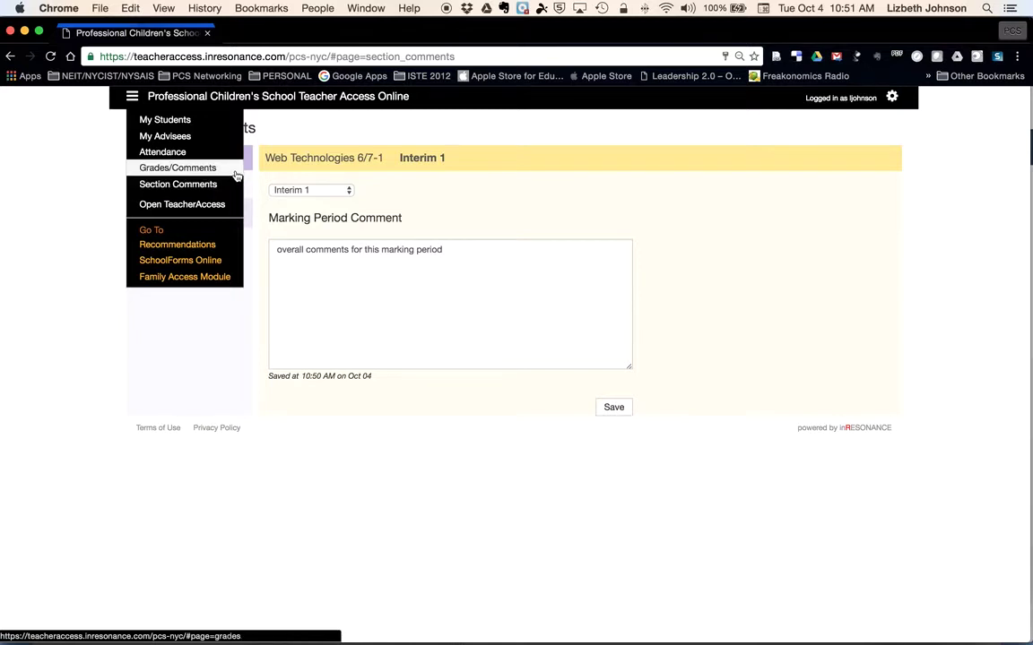
{"action": "left_click", "coordinate": [206, 168]}
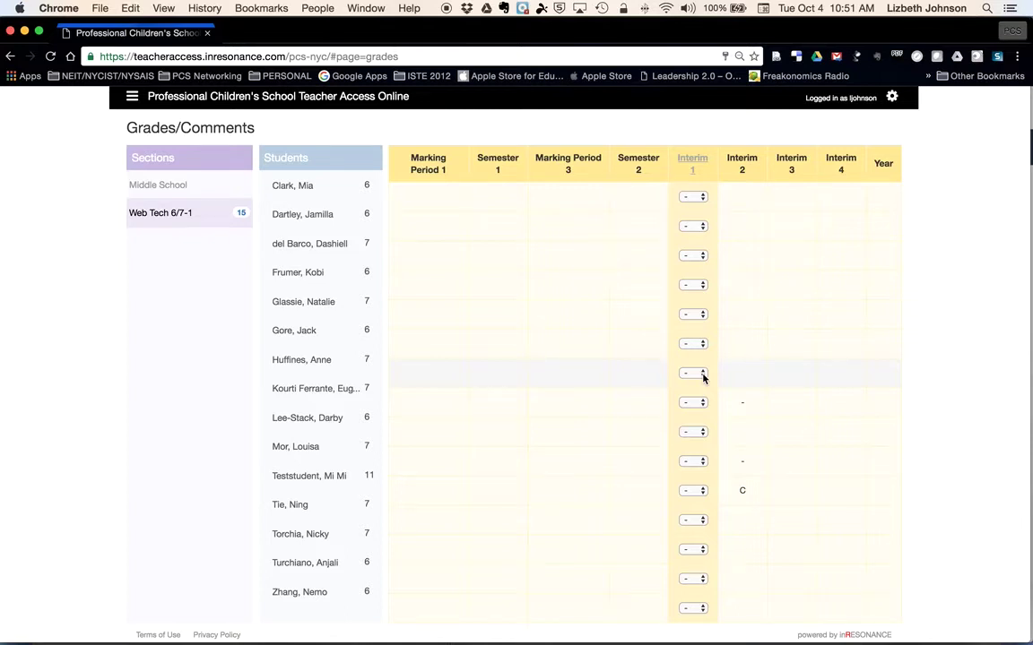
{"action": "left_click", "coordinate": [704, 491]}
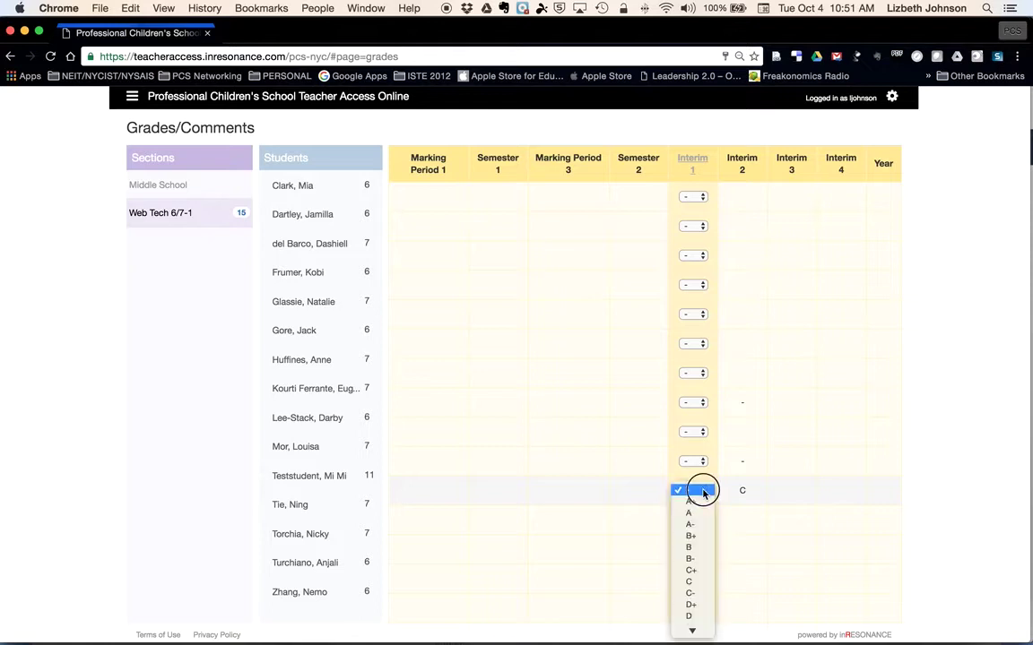
{"action": "scroll", "coordinate": [695, 491], "scroll_direction": "down", "scroll_amount": 5}
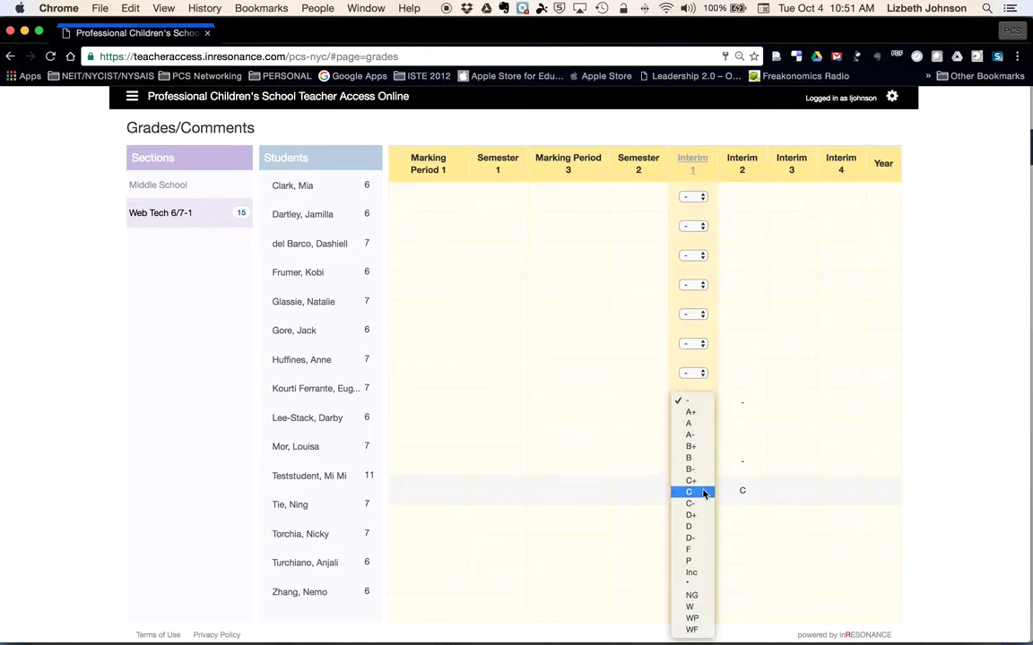
{"action": "left_click", "coordinate": [704, 583]}
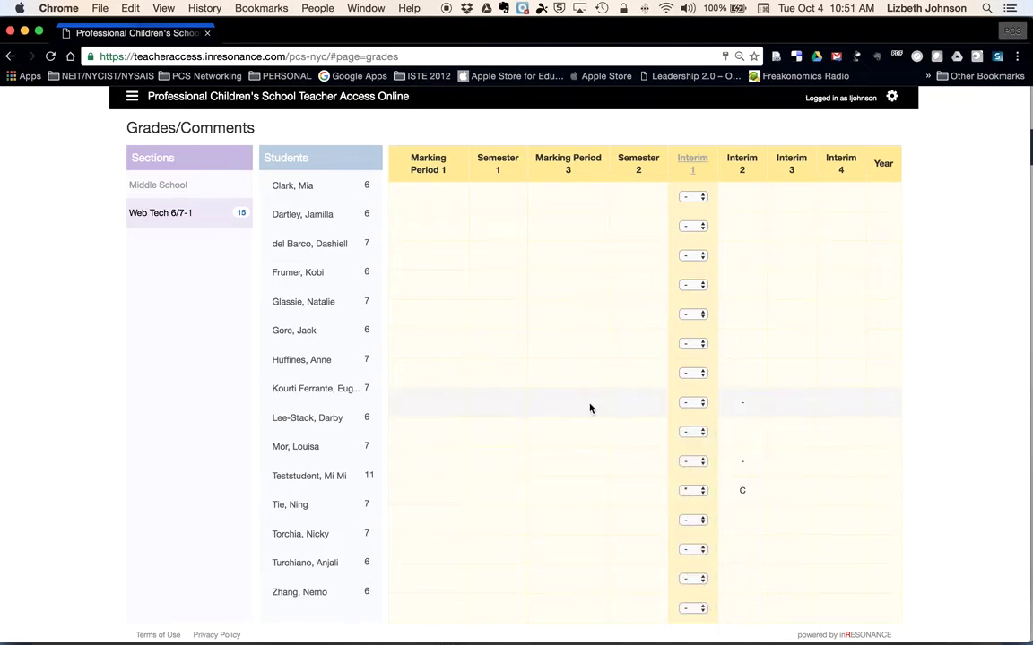
{"action": "left_click", "coordinate": [698, 315]}
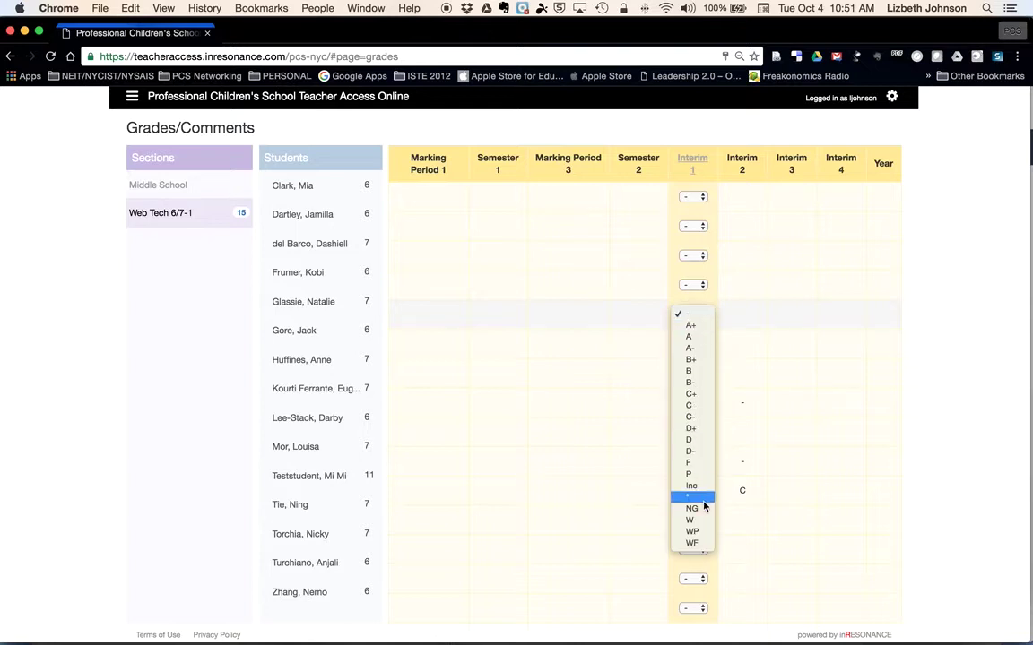
{"action": "left_click", "coordinate": [699, 313]}
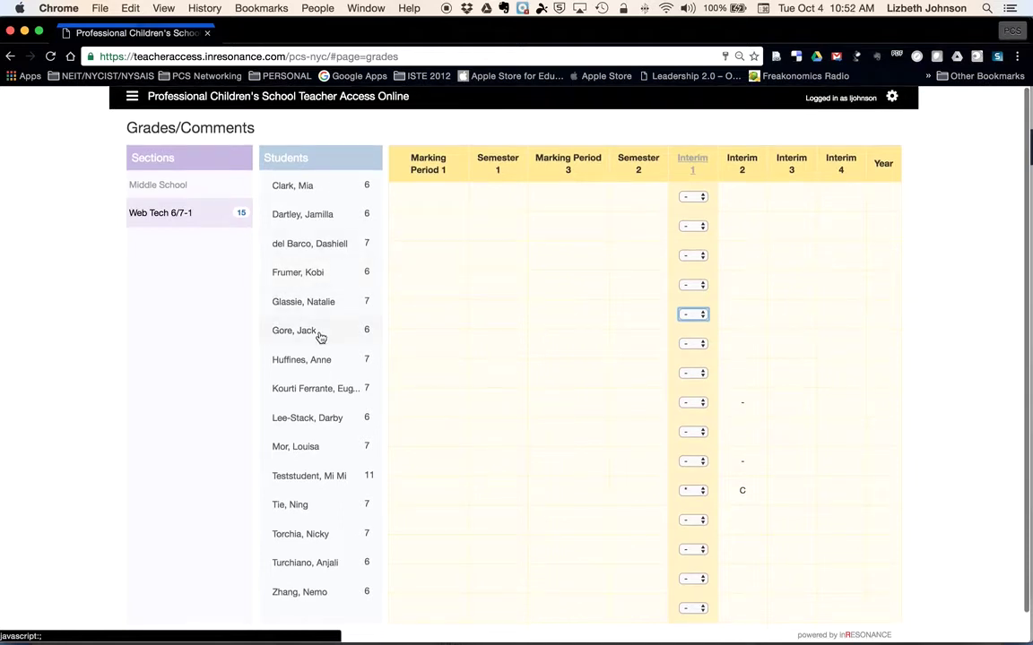
Step: Open the test student's individual Interim 1 grading form and expand its section comment
{"action": "scroll", "coordinate": [404, 332], "scroll_direction": "down", "scroll_amount": 1}
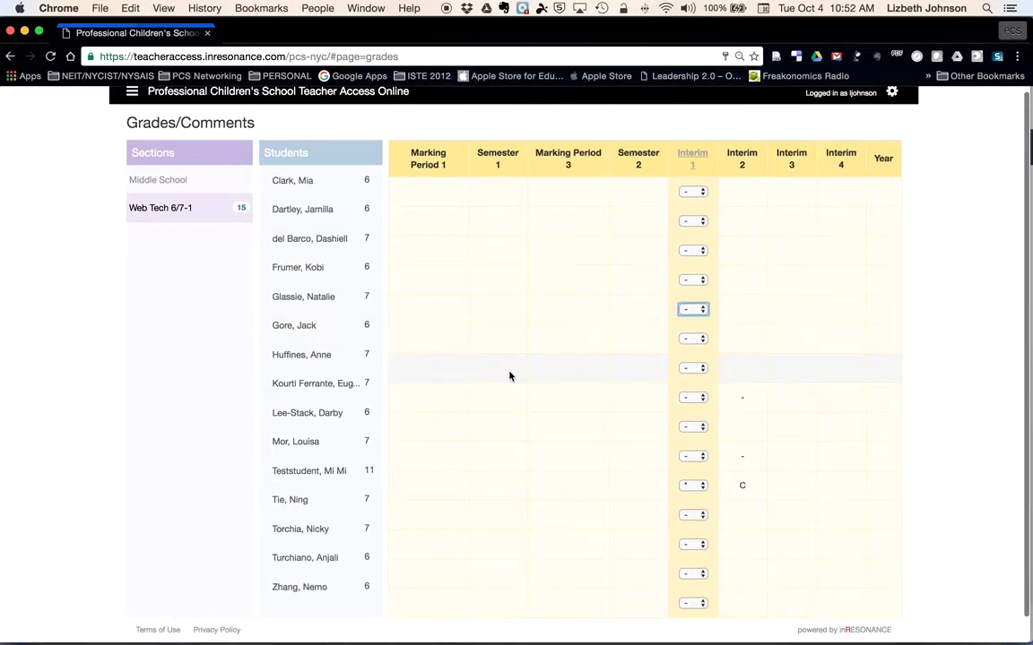
{"action": "left_click", "coordinate": [305, 474]}
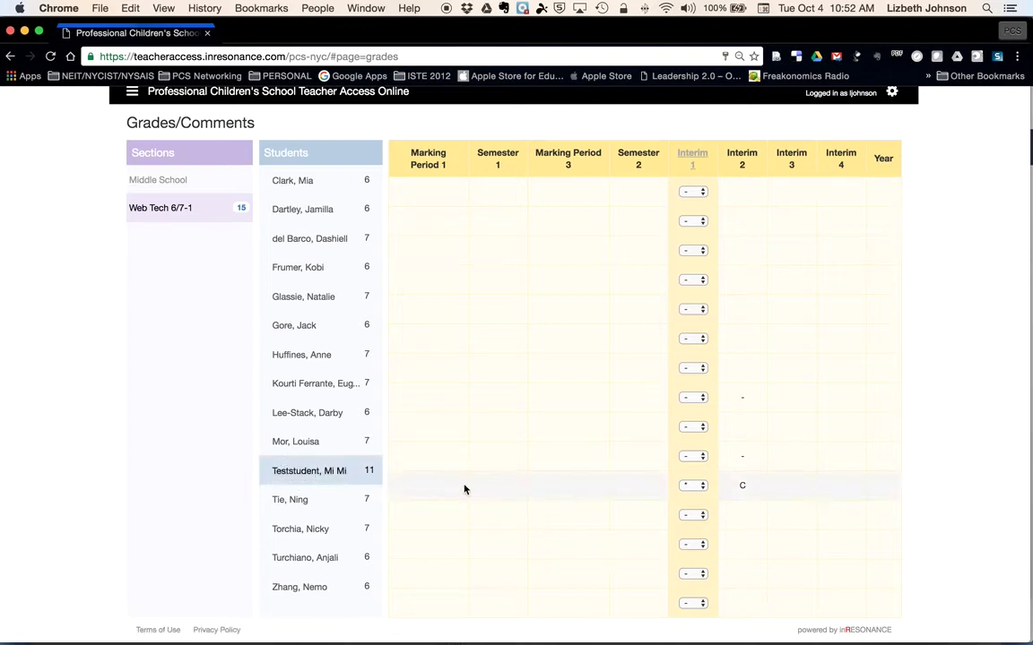
{"action": "left_click", "coordinate": [278, 474]}
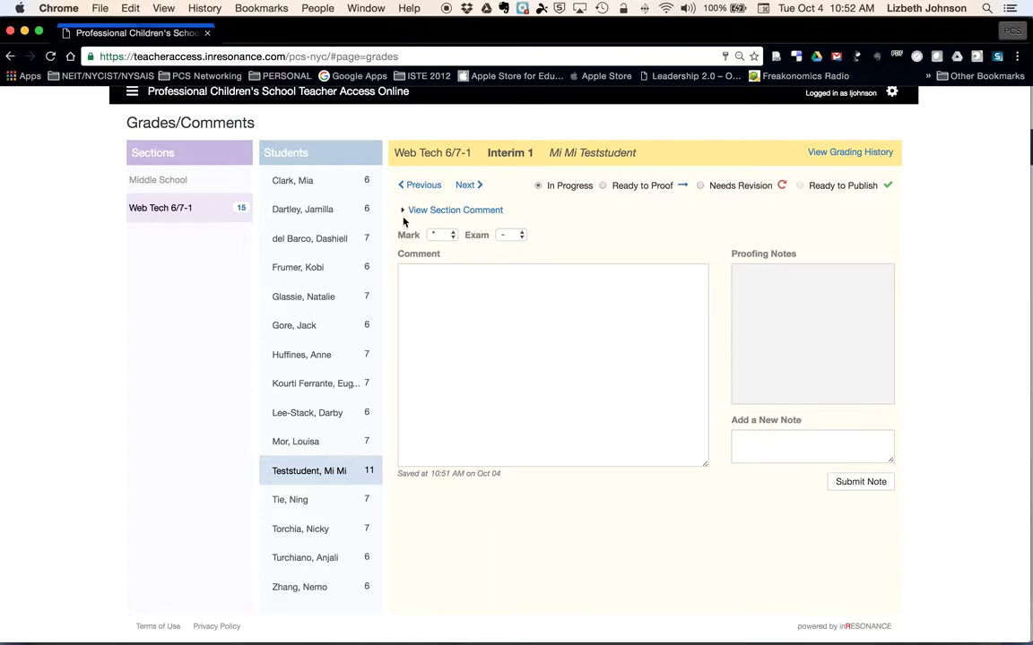
{"action": "left_click", "coordinate": [432, 211]}
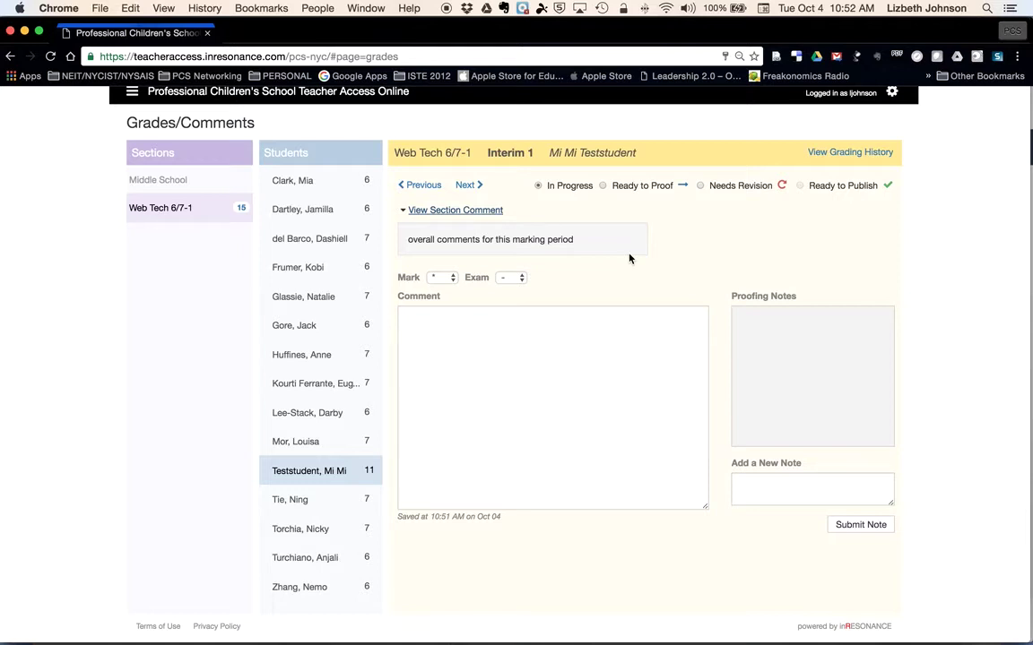
Step: Review the available Mark and Exam grade options on the test student's form without changing either
{"action": "left_click", "coordinate": [452, 278]}
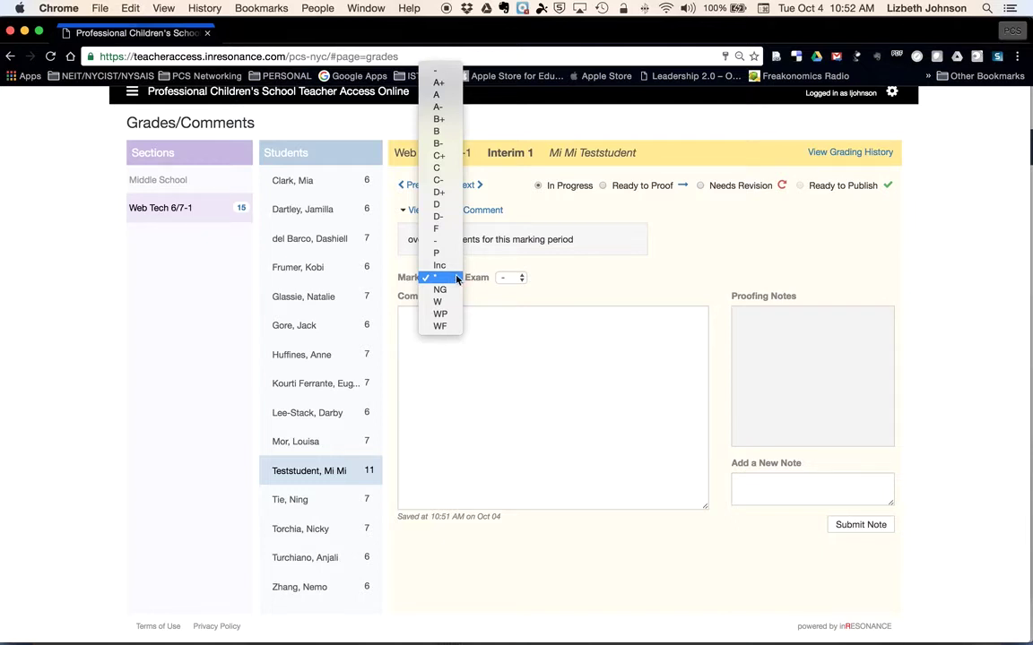
{"action": "left_click", "coordinate": [589, 297]}
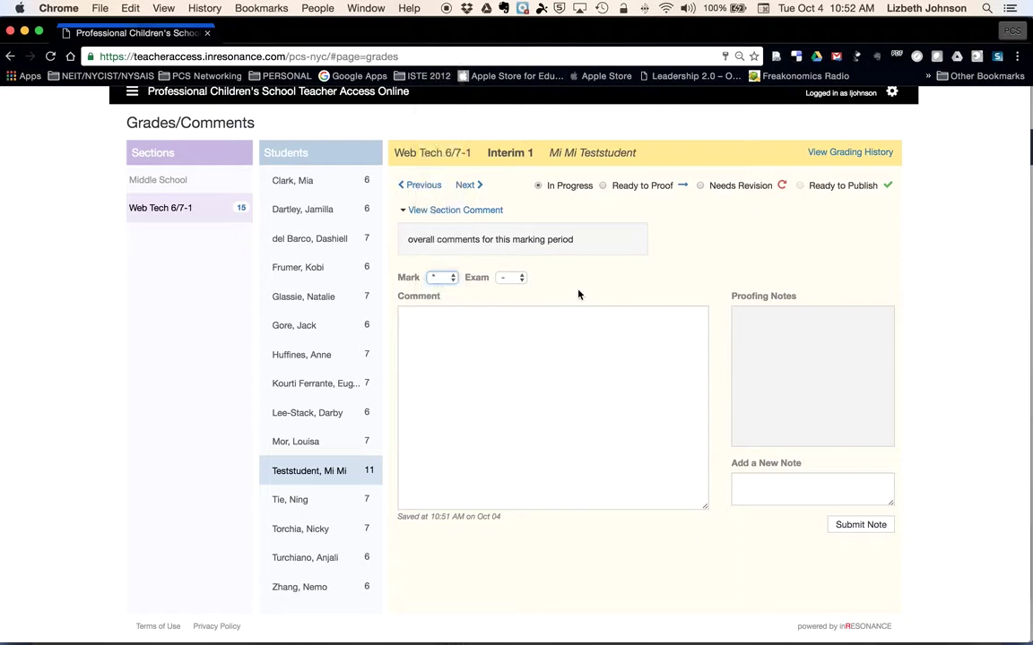
{"action": "left_click", "coordinate": [521, 280]}
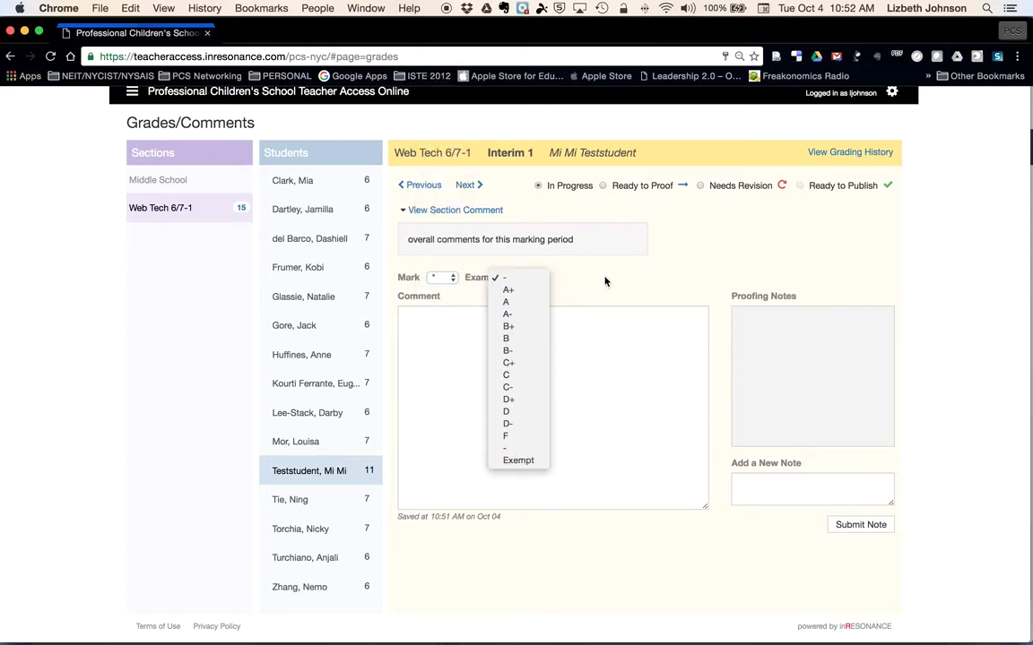
{"action": "left_click", "coordinate": [481, 348]}
Step: Enter "here i type in my comments" as the test student's comment and set its status to Ready to Proof
{"action": "left_click", "coordinate": [482, 348]}
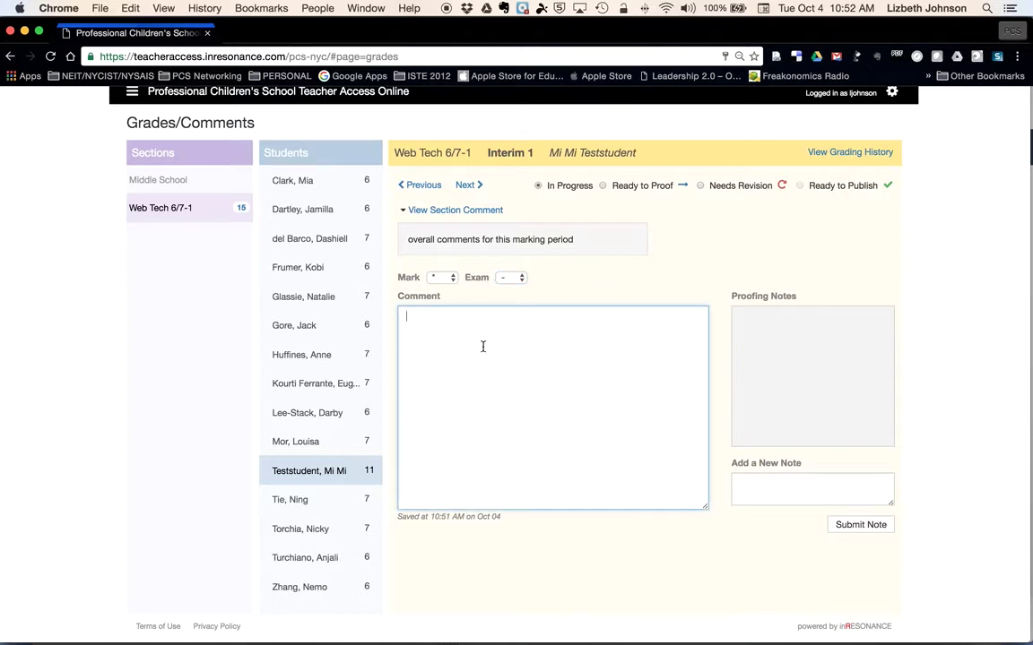
{"action": "type", "text": "here i type in my comments"}
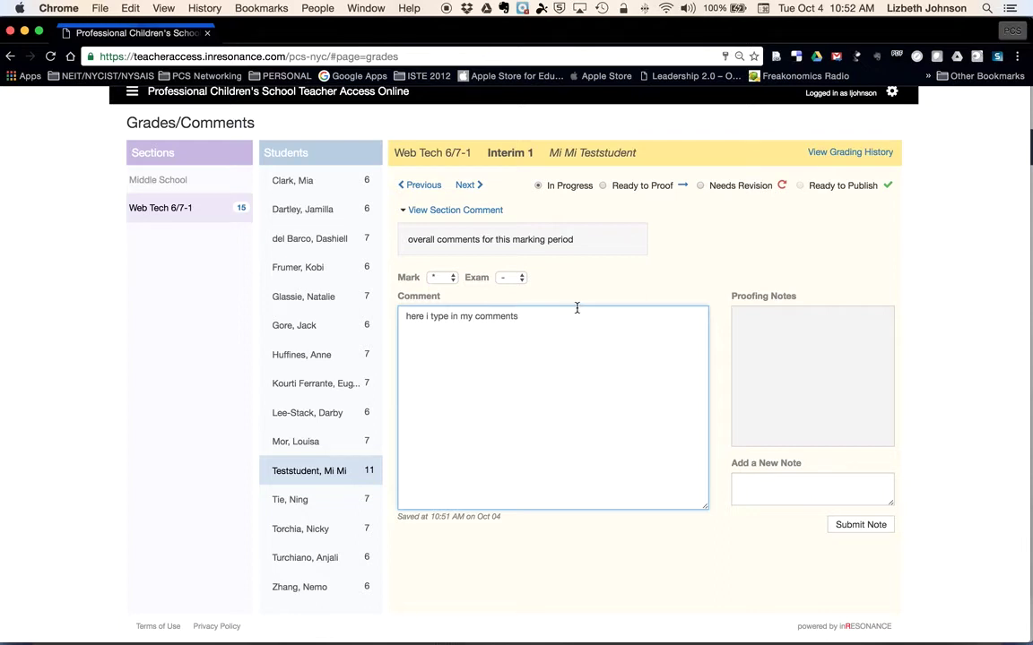
{"action": "left_click", "coordinate": [603, 186]}
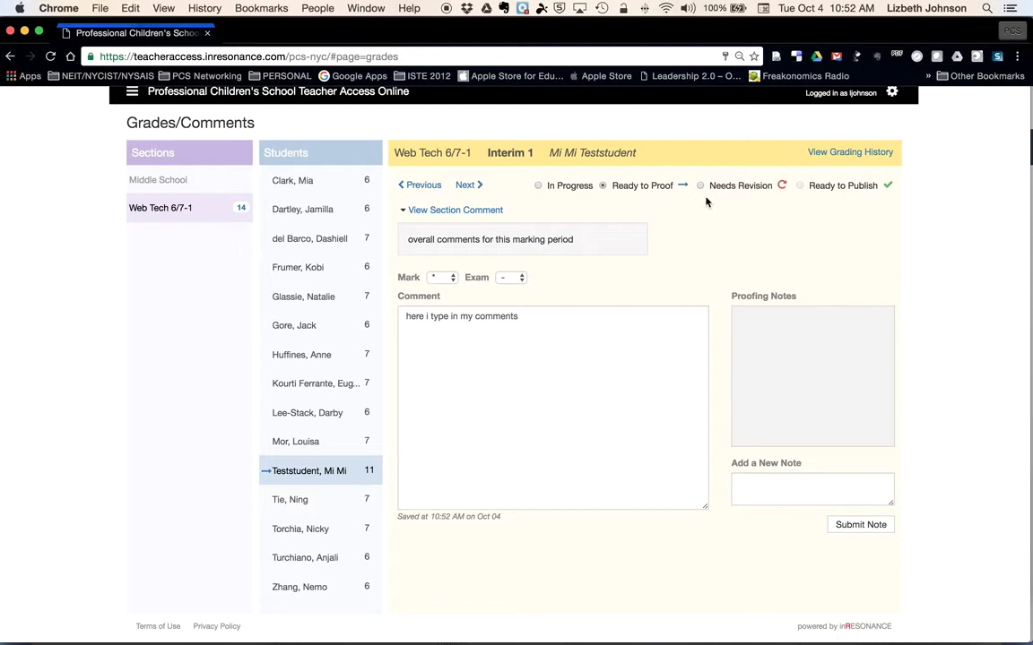
Step: Start a new proofing note on the test student's Interim 1 comment
{"action": "scroll", "coordinate": [705, 201], "scroll_direction": "up", "scroll_amount": 1}
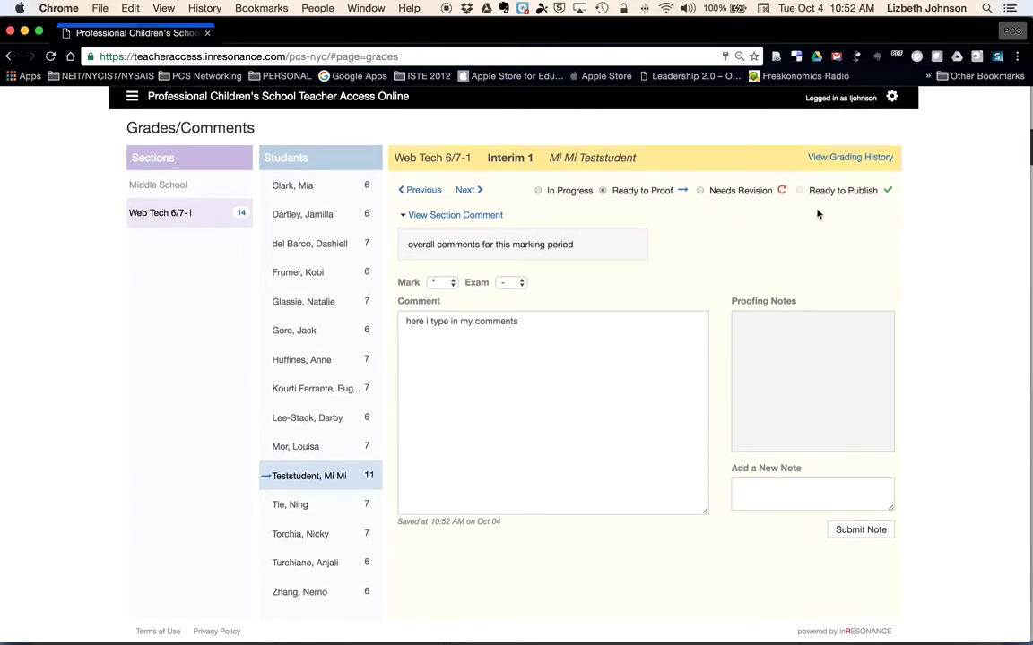
{"action": "scroll", "coordinate": [631, 350], "scroll_direction": "down", "scroll_amount": 1}
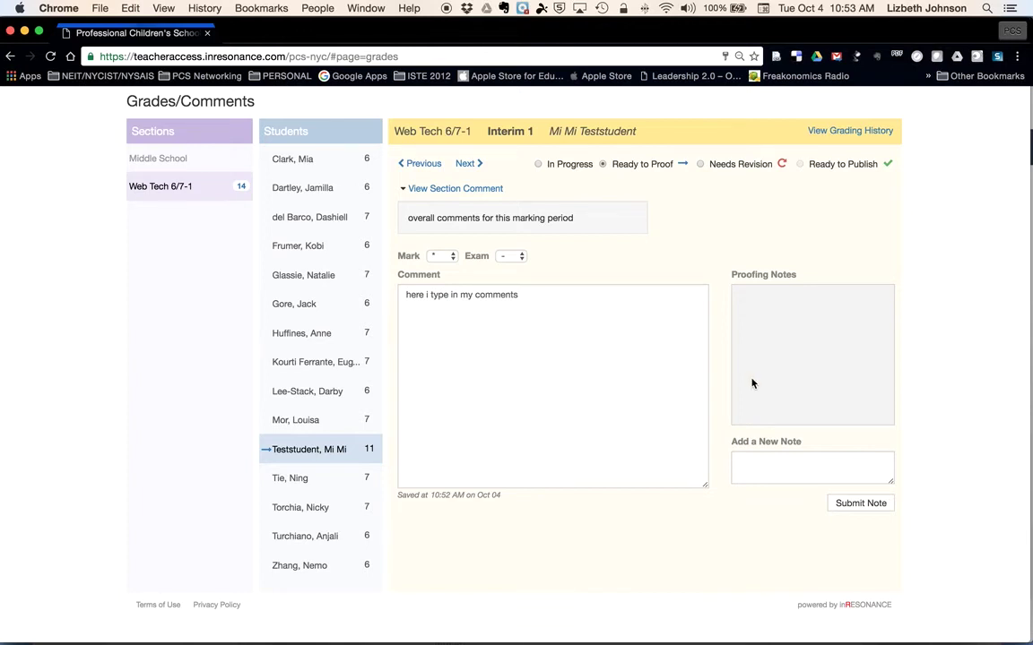
{"action": "scroll", "coordinate": [708, 193], "scroll_direction": "up", "scroll_amount": 1}
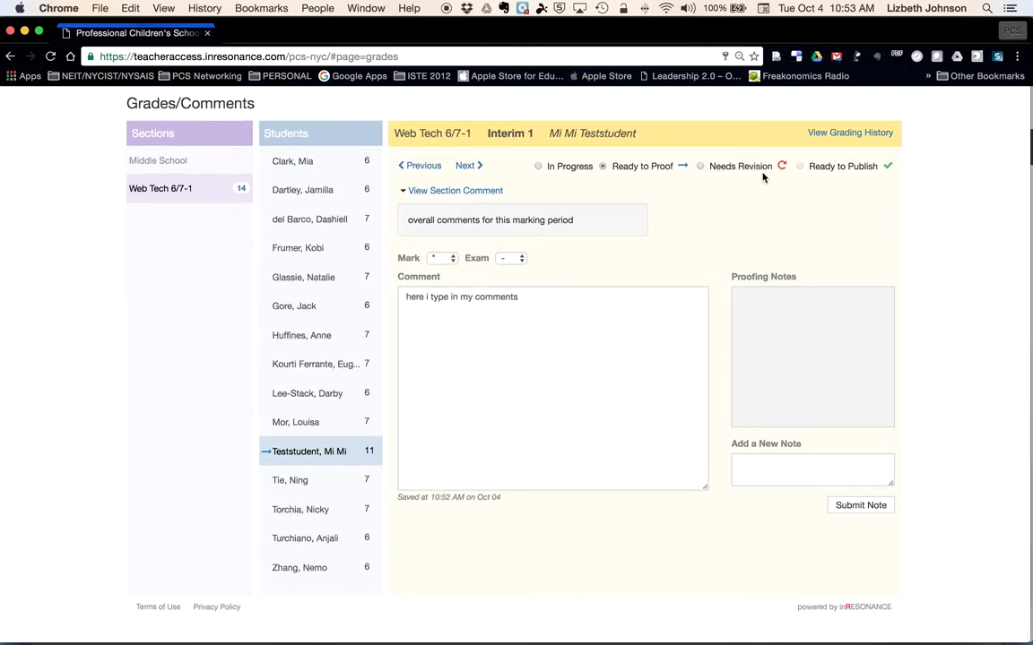
{"action": "scroll", "coordinate": [396, 405], "scroll_direction": "up", "scroll_amount": 1}
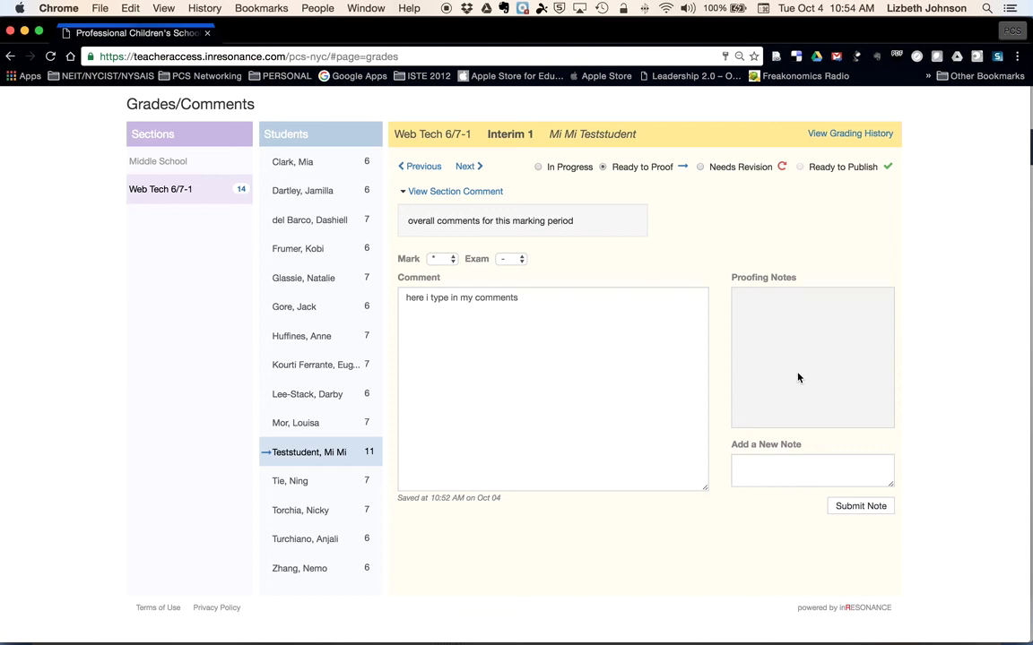
{"action": "left_click", "coordinate": [785, 466]}
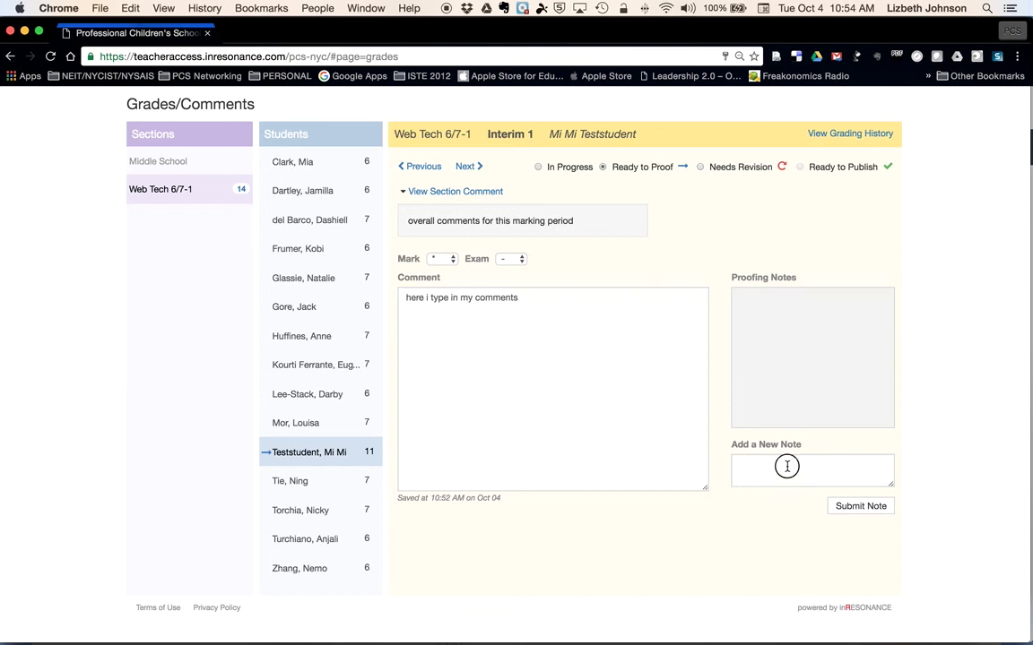